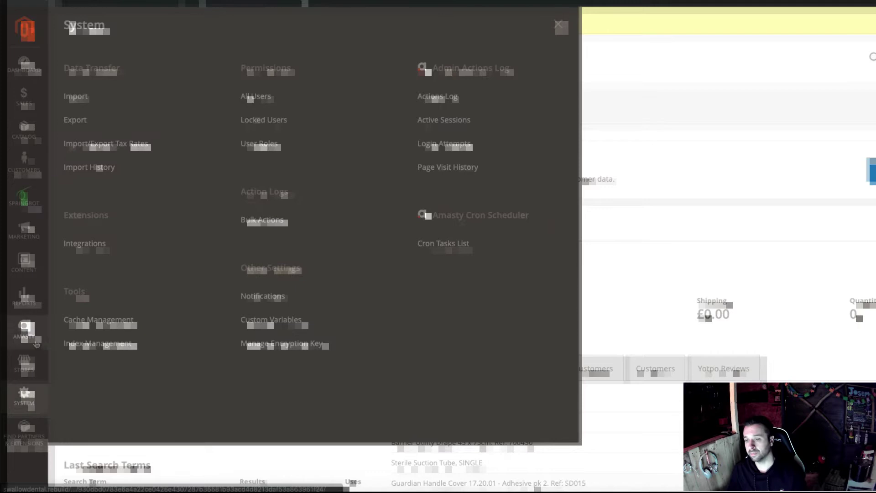
# - Go to Stores > Configuration > Advanced > Developer
pyautogui.click(28, 362)
pyautogui.click(97, 127)
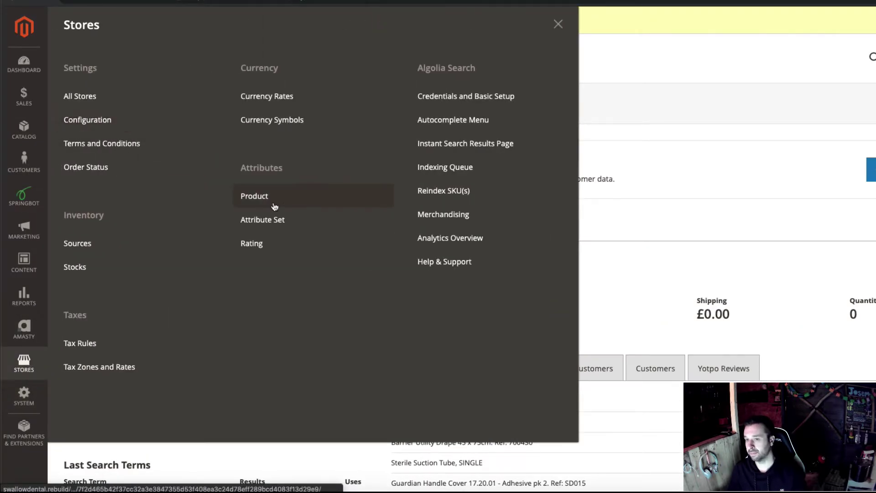
pyautogui.click(299, 218)
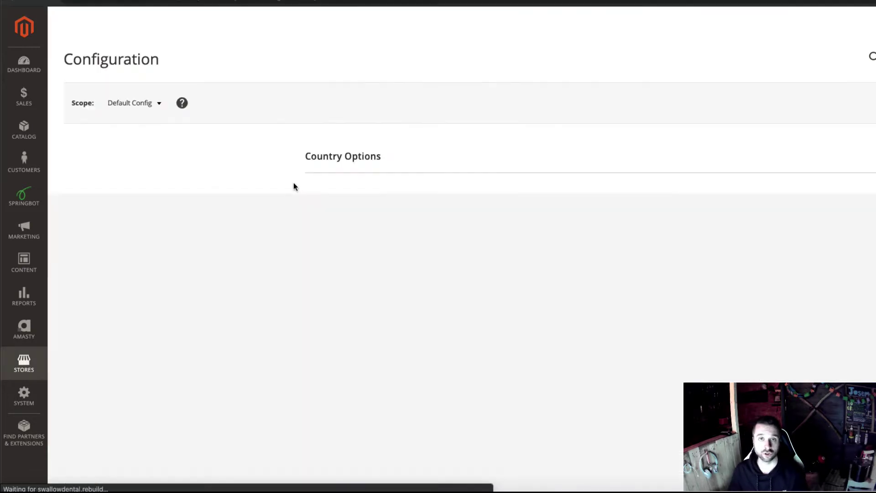
pyautogui.scroll(-12, 110, 338)
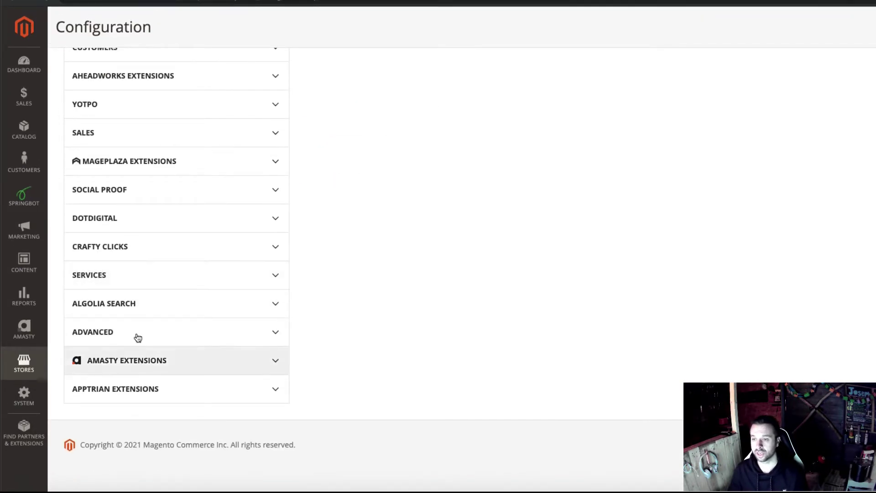
pyautogui.click(137, 333)
pyautogui.click(105, 435)
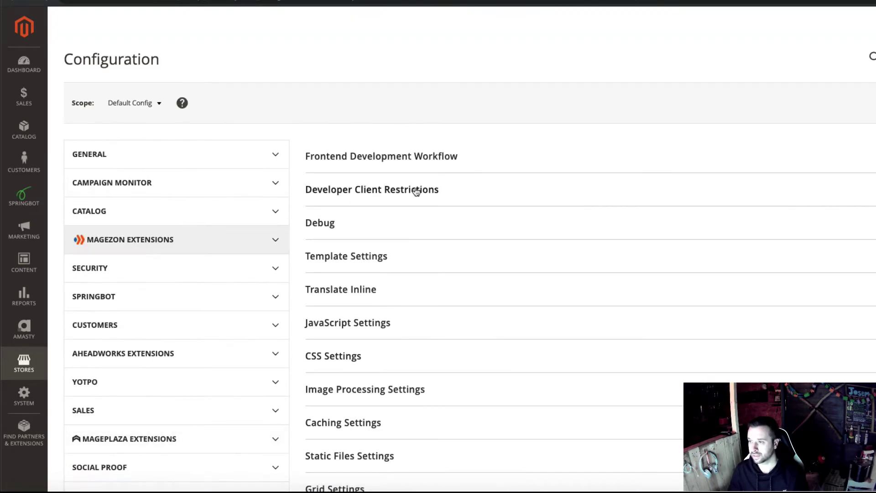
pyautogui.scroll(-2, 373, 197)
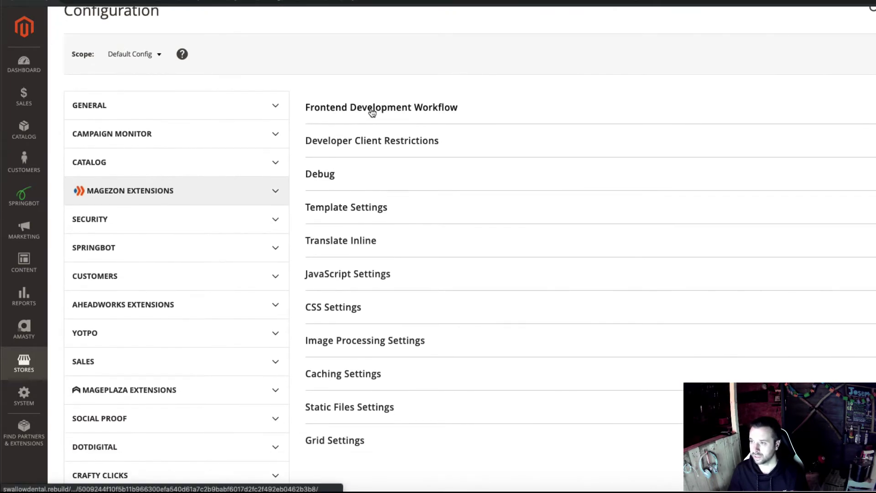
# - Expand JavaScript Settings and CSS Settings to show merging and minification set to No
pyautogui.click(360, 274)
pyautogui.scroll(-3, 360, 270)
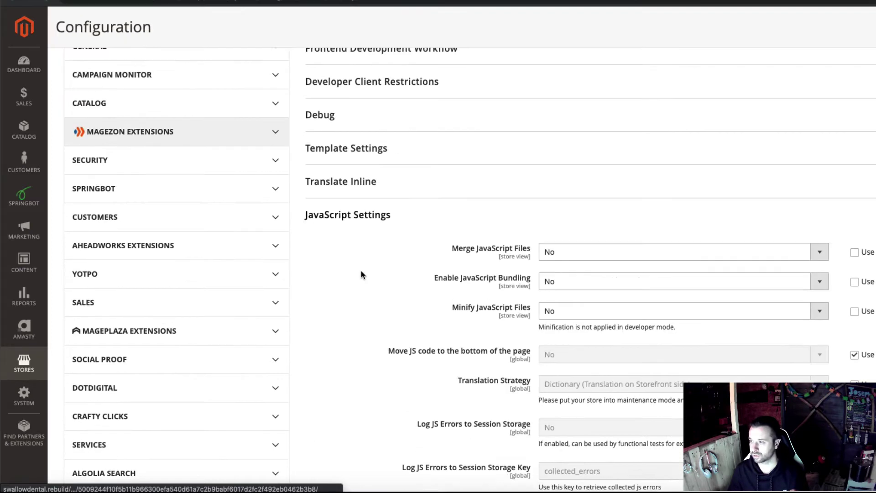
pyautogui.scroll(-2, 491, 227)
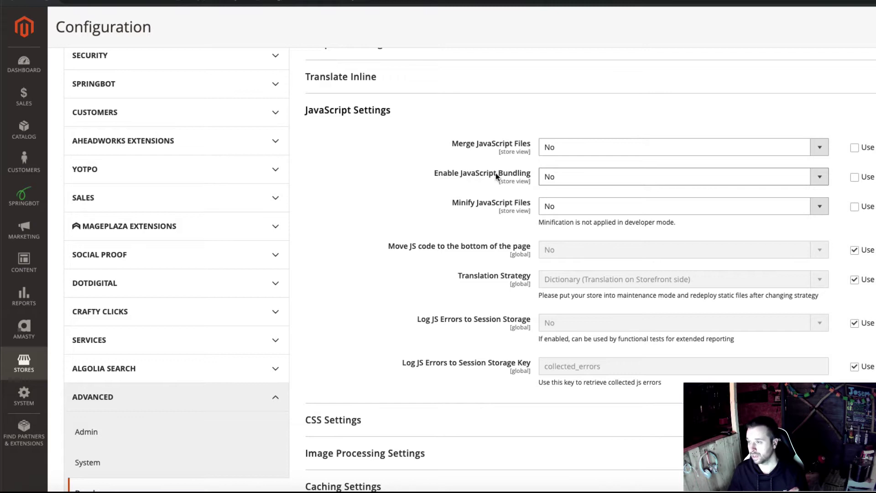
pyautogui.scroll(-1, 442, 230)
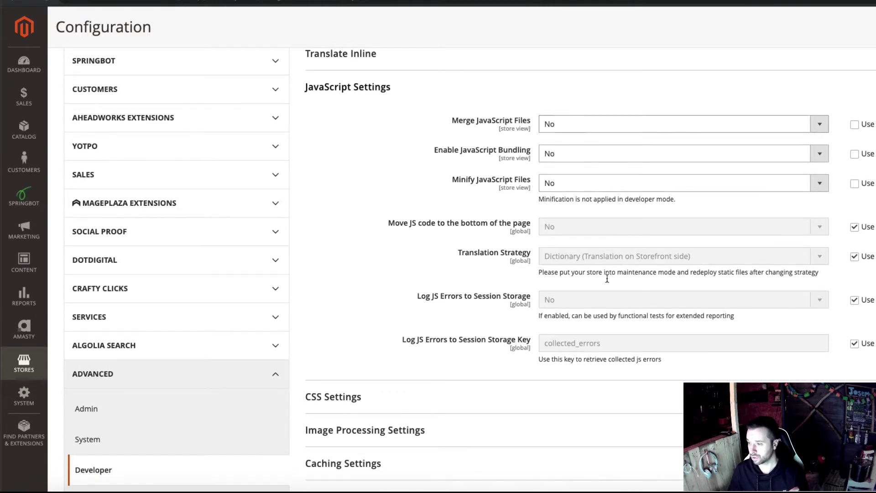
pyautogui.click(365, 398)
pyautogui.click(364, 398)
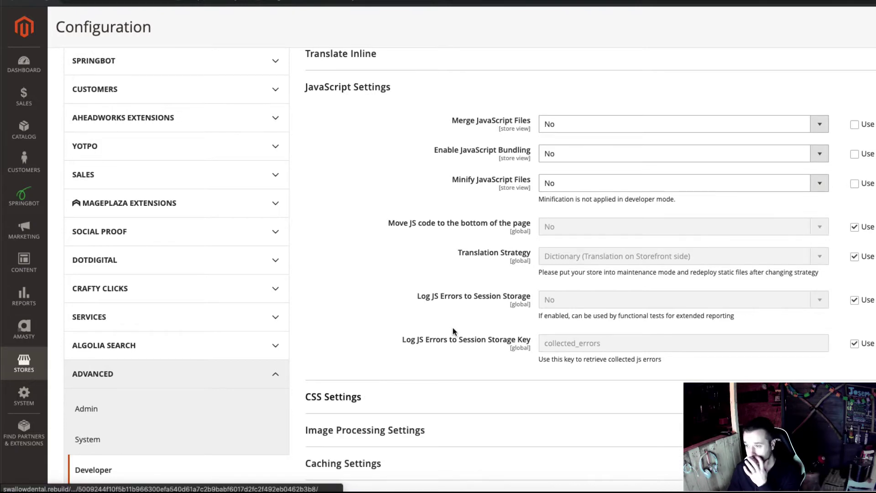
pyautogui.scroll(-3, 363, 397)
pyautogui.click(359, 294)
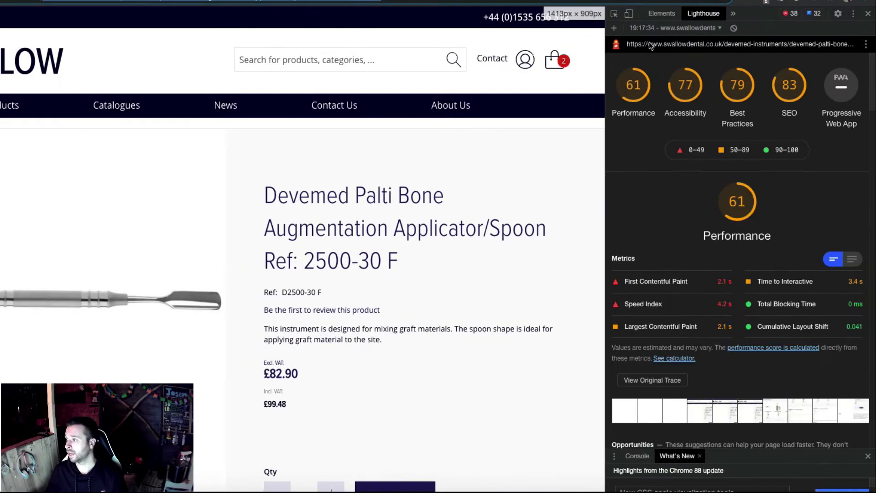
# - Widen DevTools and review the product page's Lighthouse report scoring Performance 61
pyautogui.moveTo(607, 123); pyautogui.dragTo(506, 118)
pyautogui.scroll(-20, 347, 241)
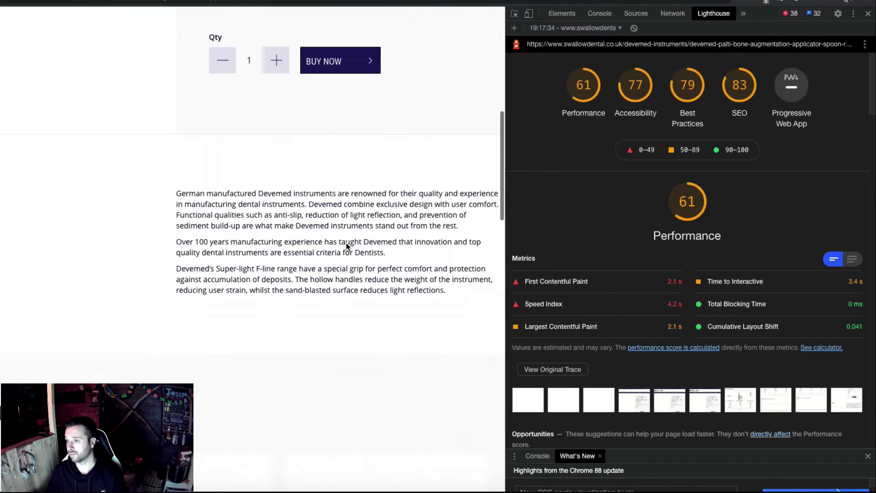
pyautogui.scroll(20, 355, 241)
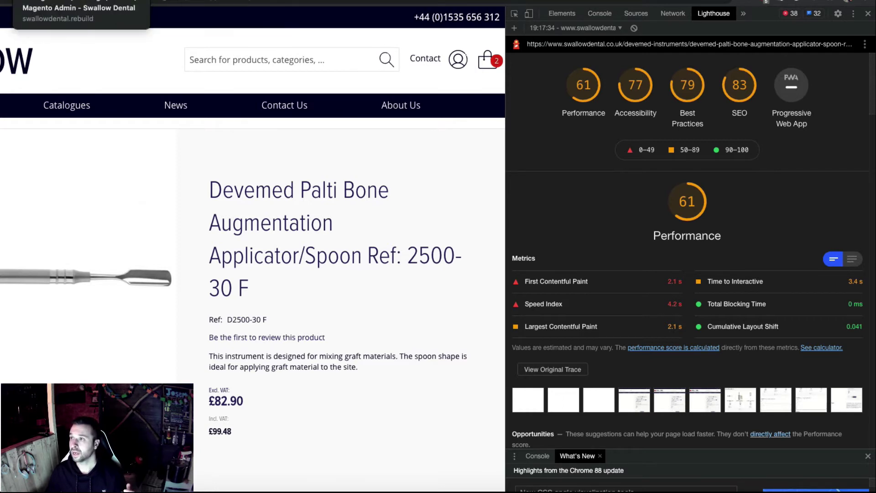
pyautogui.click(333, 2)
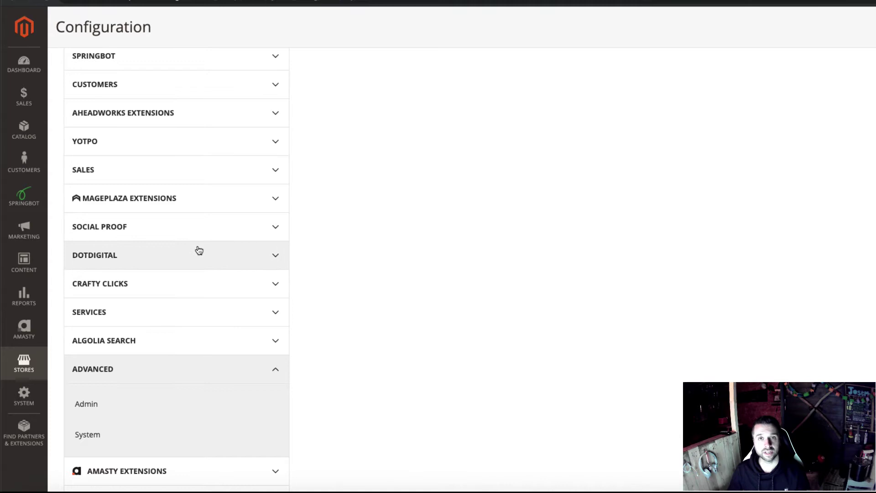
# - Scroll the configuration sidebar and choose System under Advanced
pyautogui.scroll(-2, 198, 247)
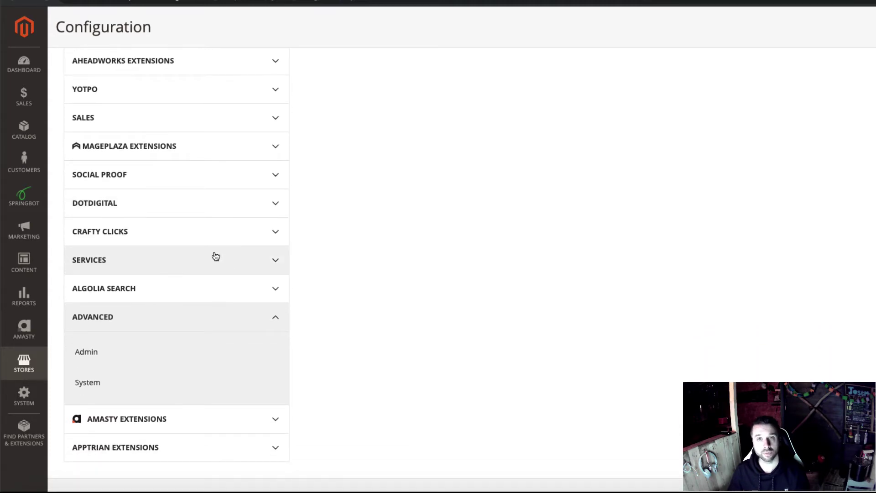
pyautogui.scroll(-1, 210, 254)
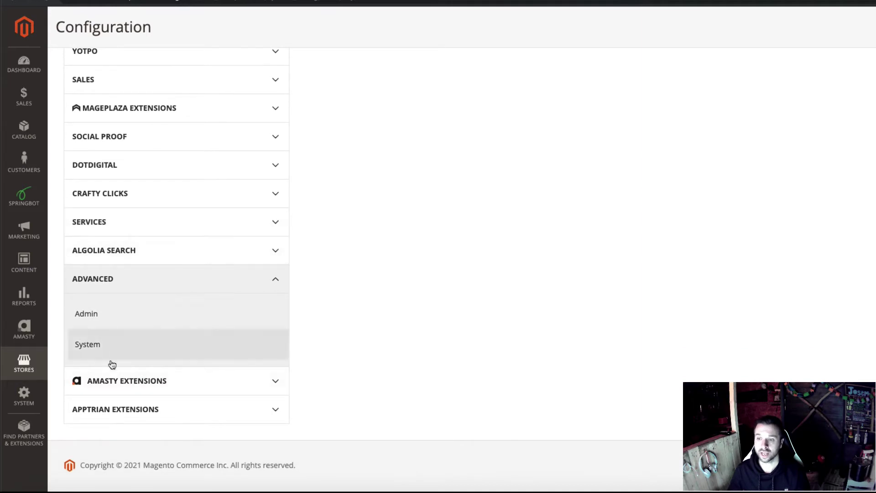
pyautogui.click(143, 353)
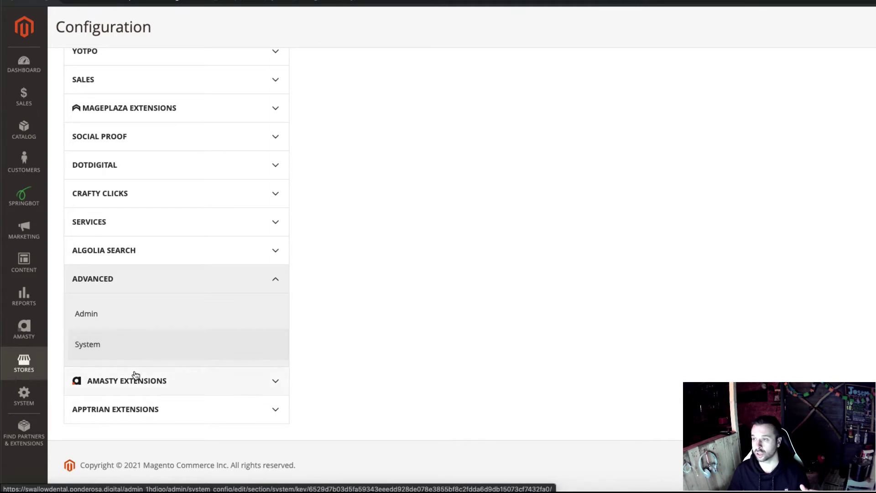
pyautogui.scroll(-2, 617, 179)
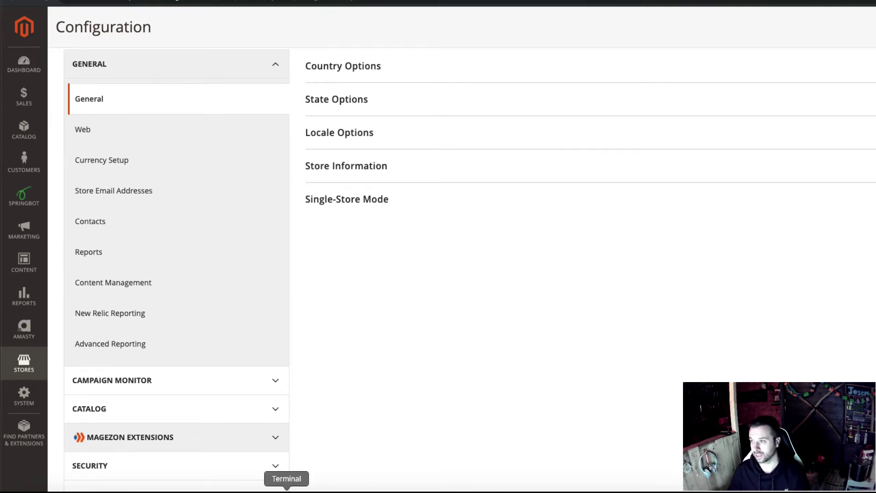
# - In the terminal, review the config:set and cache:flush commands
pyautogui.click(287, 491)
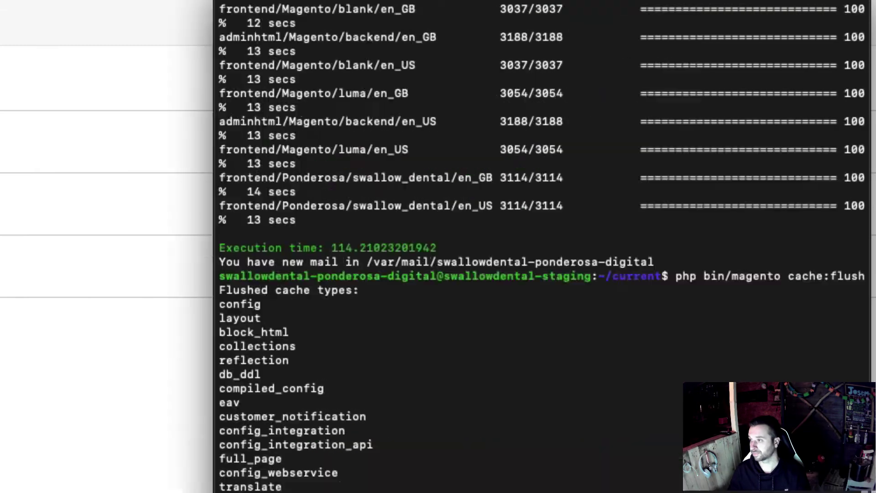
pyautogui.scroll(20, 543, 320)
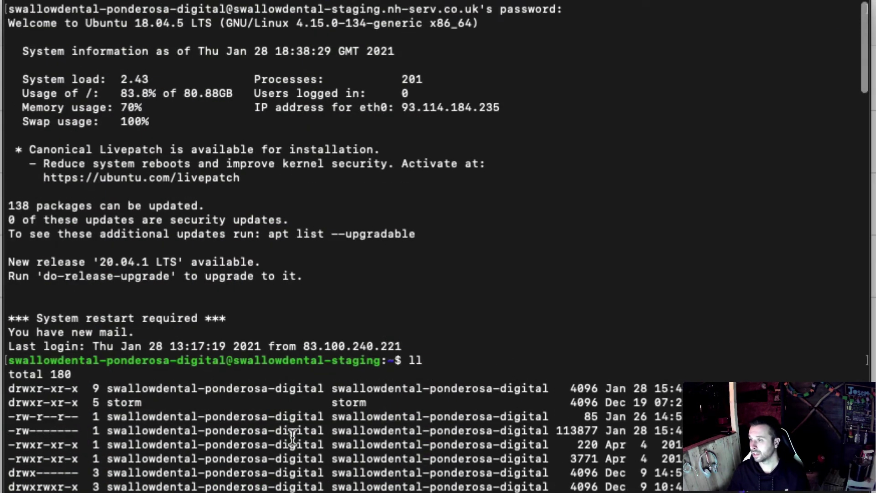
pyautogui.scroll(-20, 292, 439)
pyautogui.scroll(-3, 497, 431)
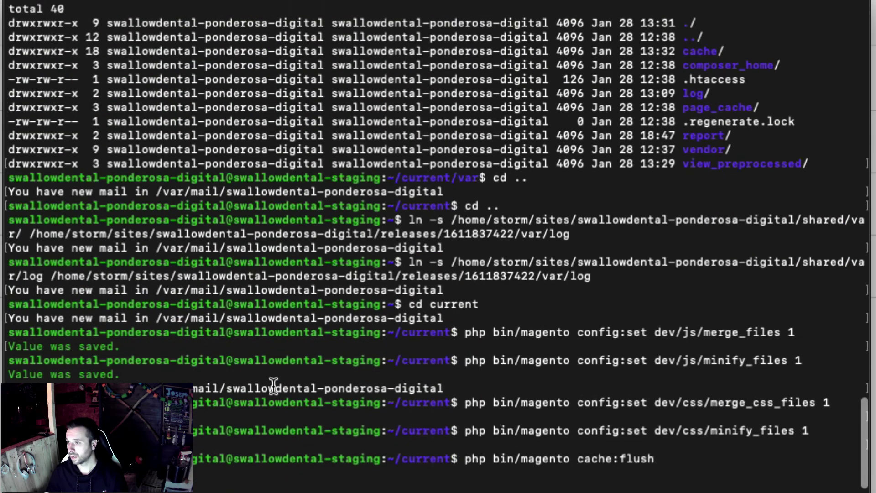
pyautogui.moveTo(10, 332); pyautogui.dragTo(718, 467)
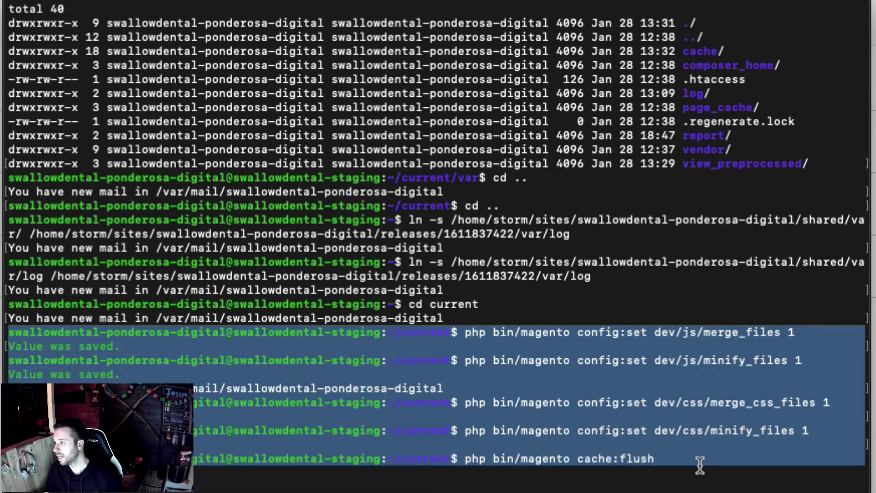
pyautogui.click(718, 457)
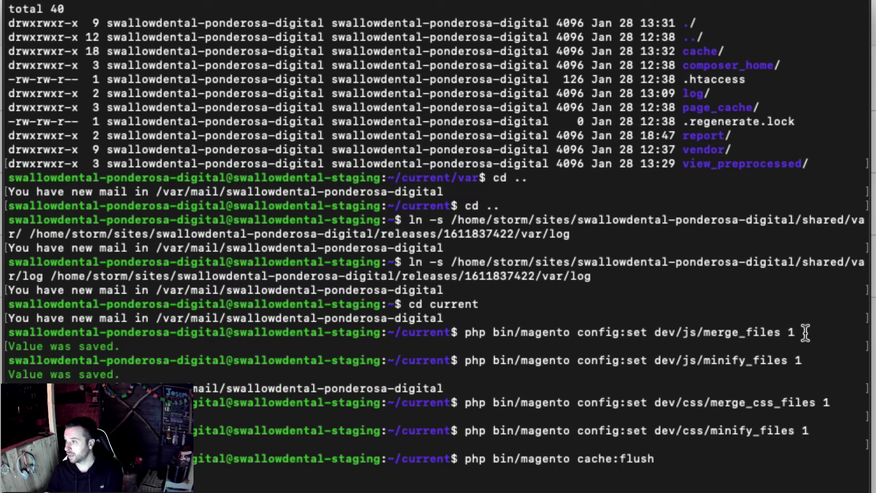
# - Check the JS and CSS merge_files and minify_files settings, then run cache:flush
pyautogui.moveTo(806, 333); pyautogui.dragTo(467, 332)
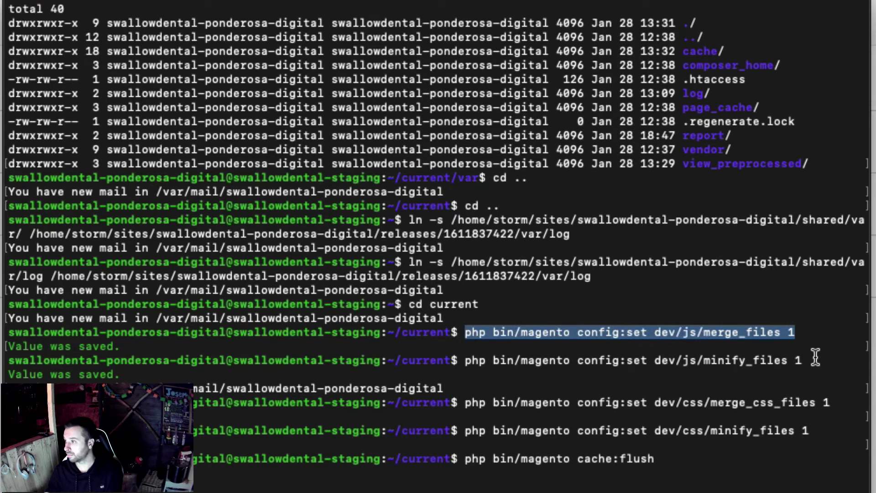
pyautogui.moveTo(805, 361); pyautogui.dragTo(465, 363)
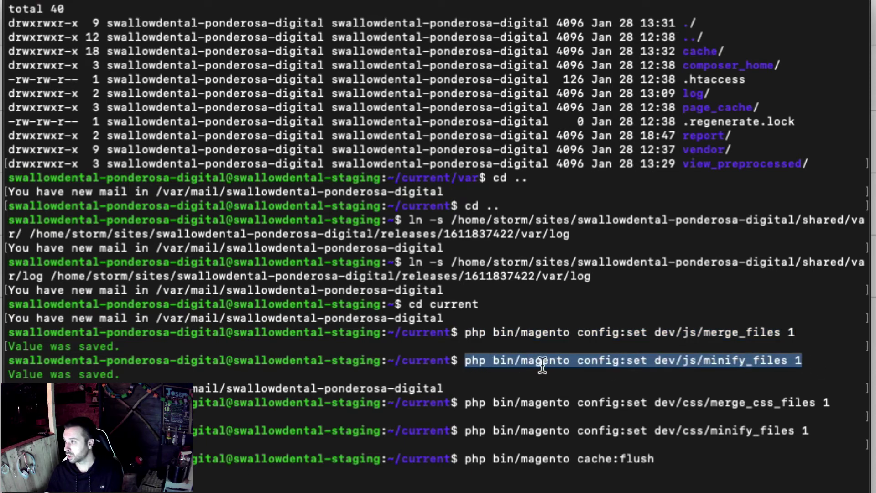
pyautogui.click(741, 369)
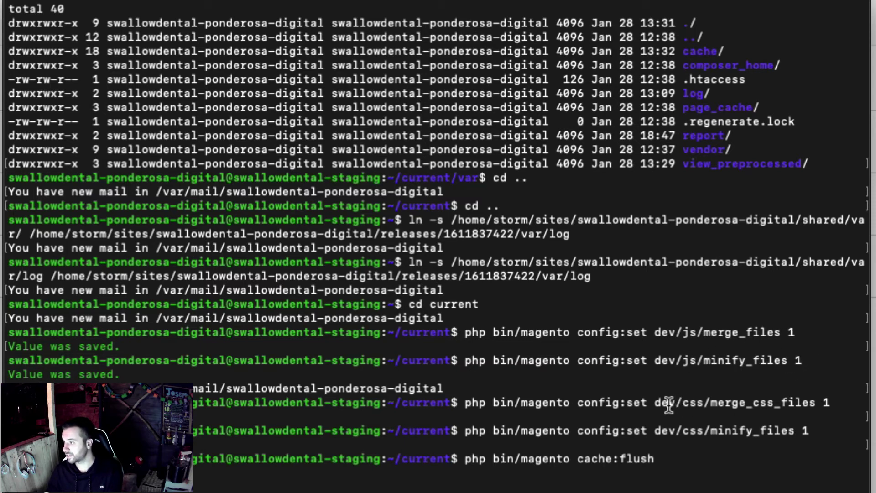
pyautogui.moveTo(669, 402); pyautogui.dragTo(830, 403)
pyautogui.moveTo(650, 431); pyautogui.dragTo(802, 431)
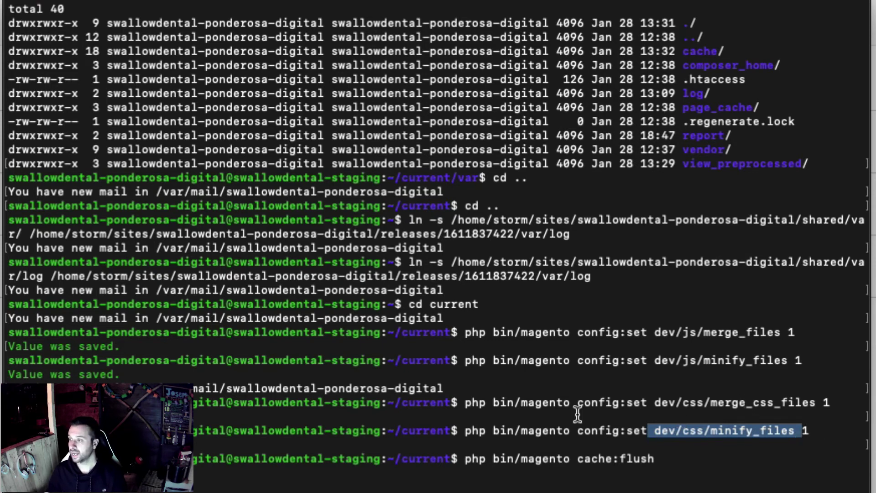
pyautogui.press('Return')
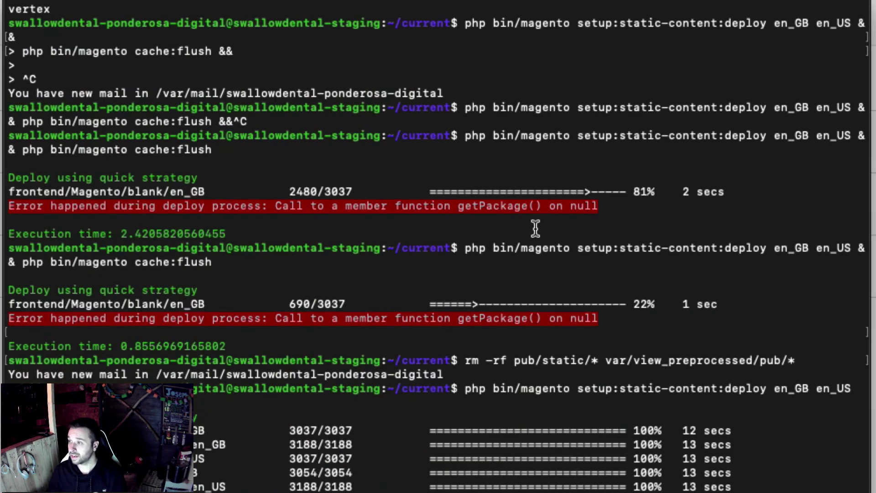
# - Inspect the getPackage() on null error from the failed static-content deploy
pyautogui.scroll(-5, 409, 231)
pyautogui.scroll(8, 409, 232)
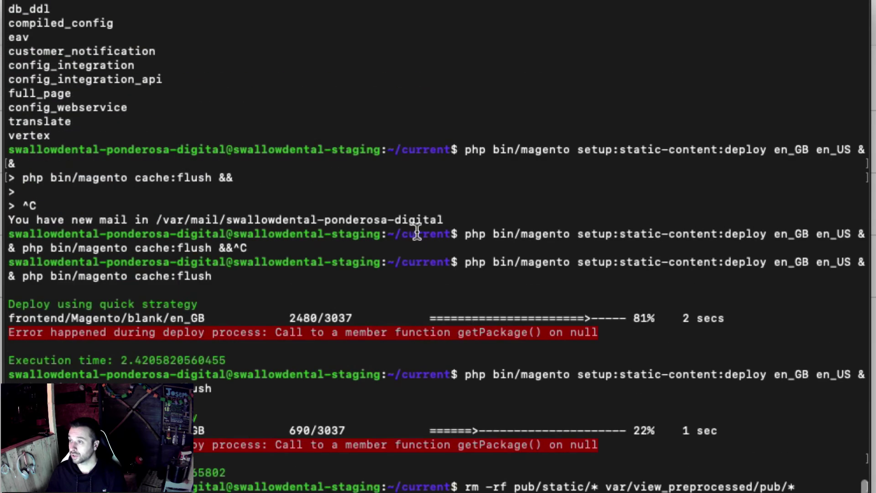
pyautogui.scroll(-1, 430, 234)
pyautogui.scroll(3, 431, 234)
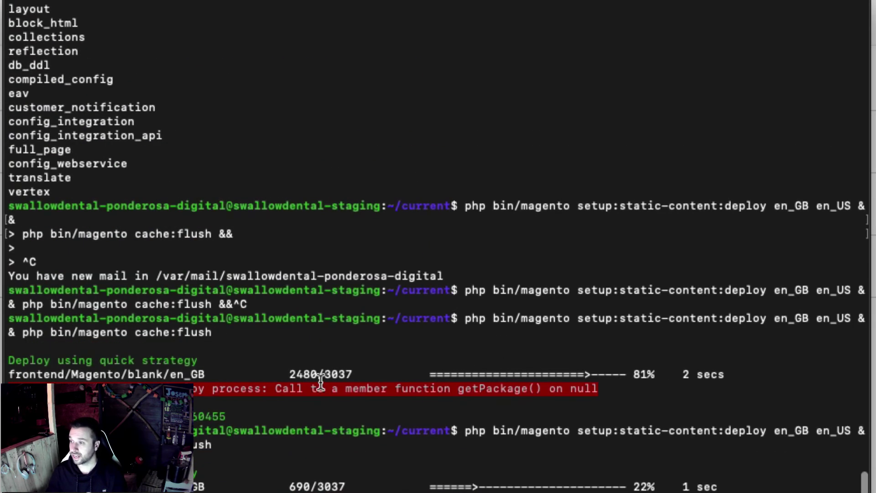
pyautogui.moveTo(611, 389); pyautogui.dragTo(862, 389)
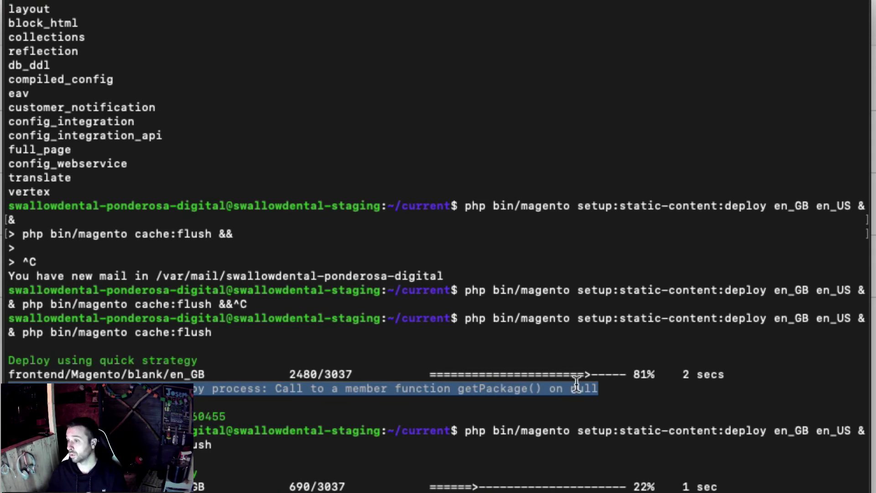
pyautogui.click(251, 385)
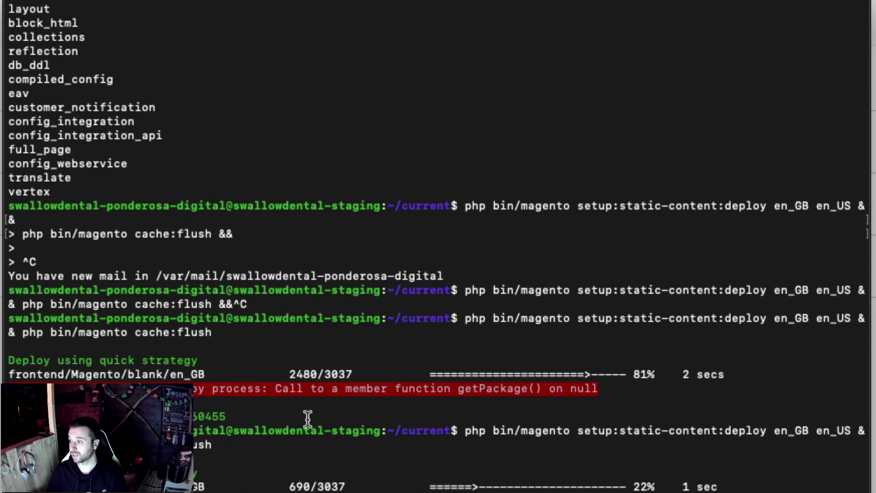
pyautogui.moveTo(612, 390); pyautogui.dragTo(92, 388)
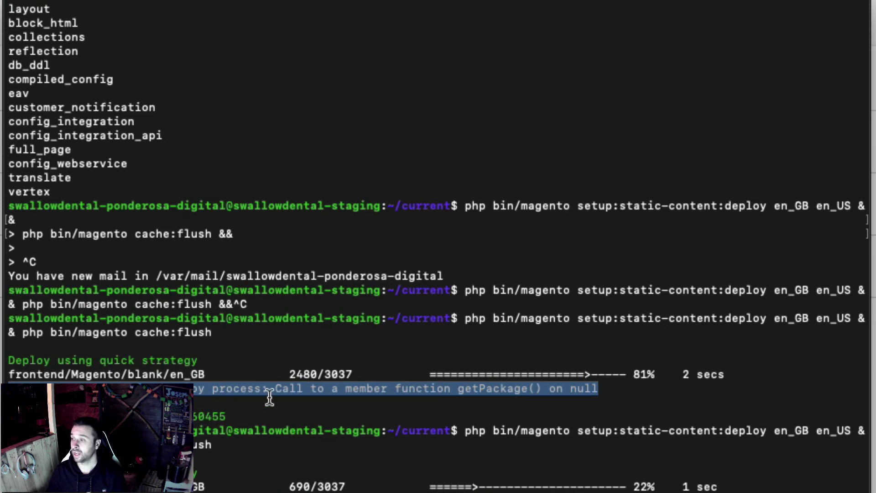
# - Review removal of old static files and the en_GB/en_US redeploy reaching 100%
pyautogui.scroll(-5, 274, 398)
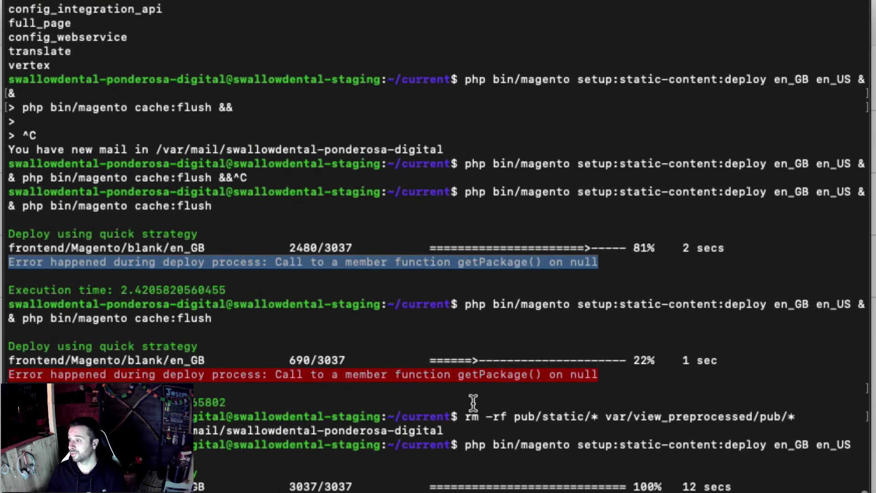
pyautogui.moveTo(460, 416); pyautogui.dragTo(802, 410)
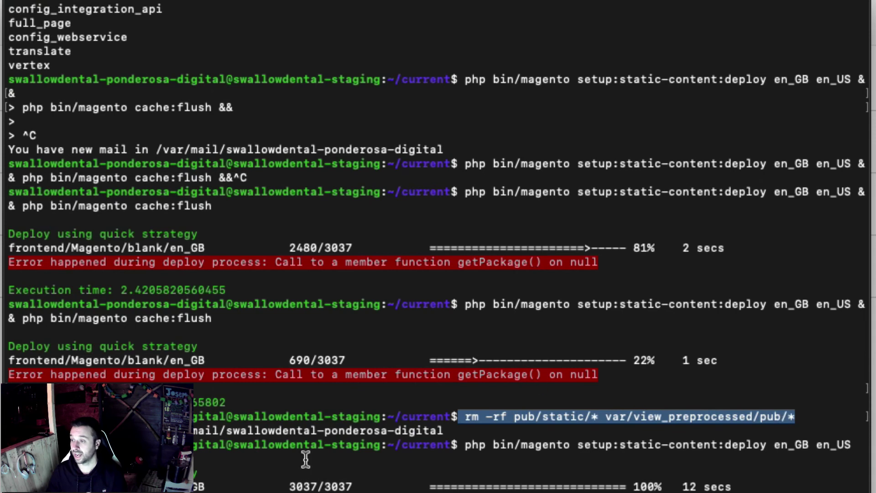
pyautogui.scroll(-2, 631, 409)
pyautogui.moveTo(465, 389); pyautogui.dragTo(848, 384)
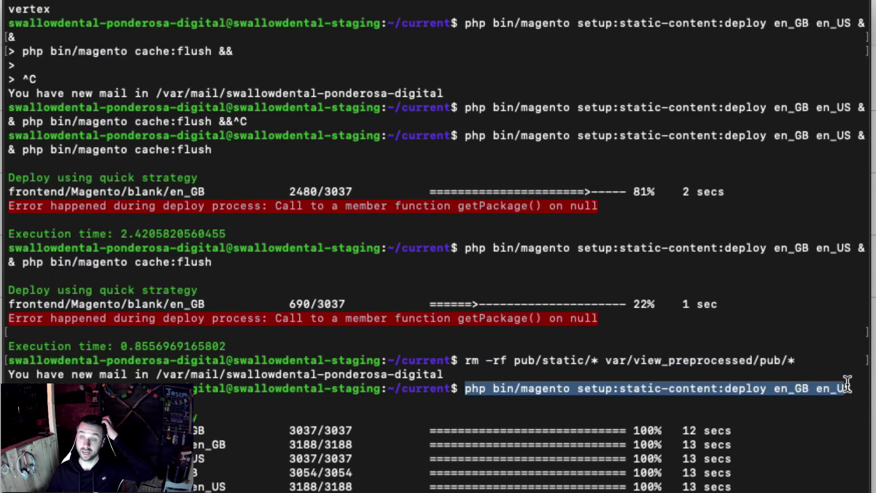
pyautogui.scroll(-5, 411, 388)
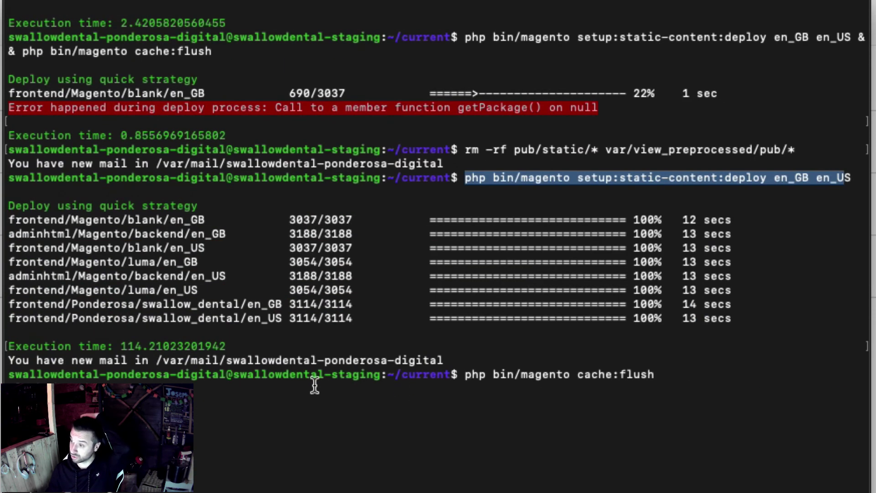